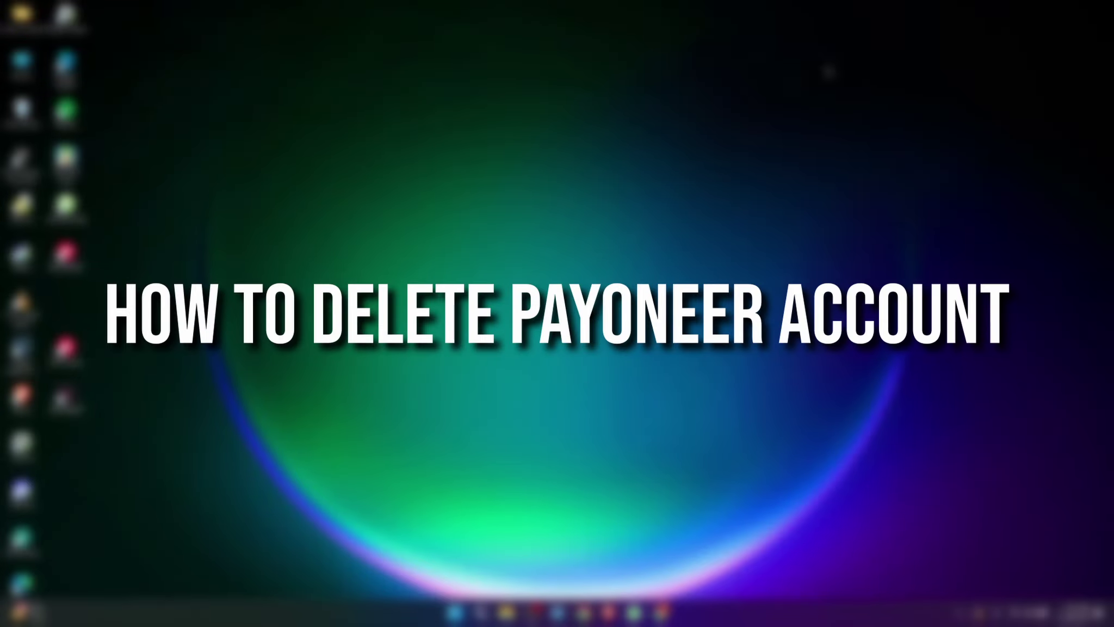
# - Bring Chrome forward and search Google for 'payoneer support'
pyautogui.click(662, 612)
pyautogui.click(714, 557)
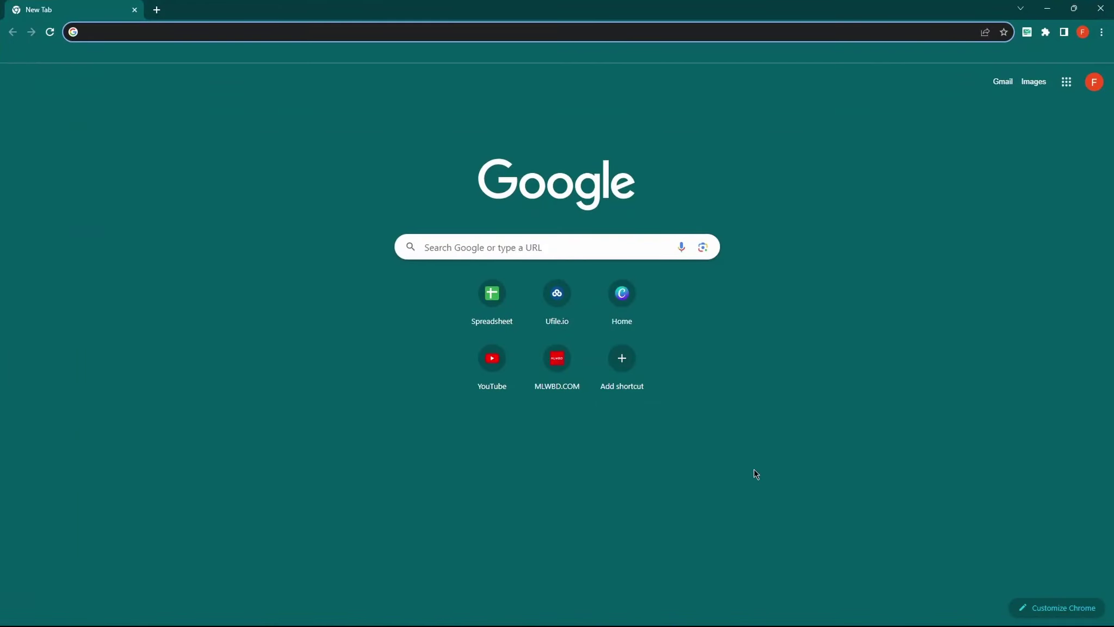
pyautogui.write('pa')
pyautogui.write('yone')
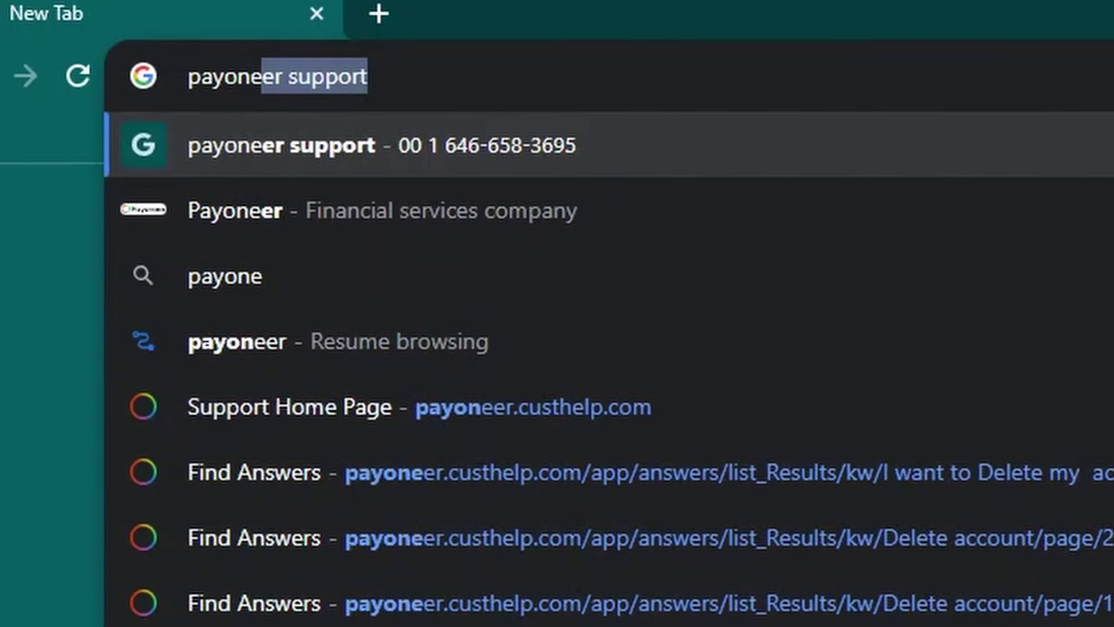
pyautogui.write('er support')
pyautogui.press('Return')
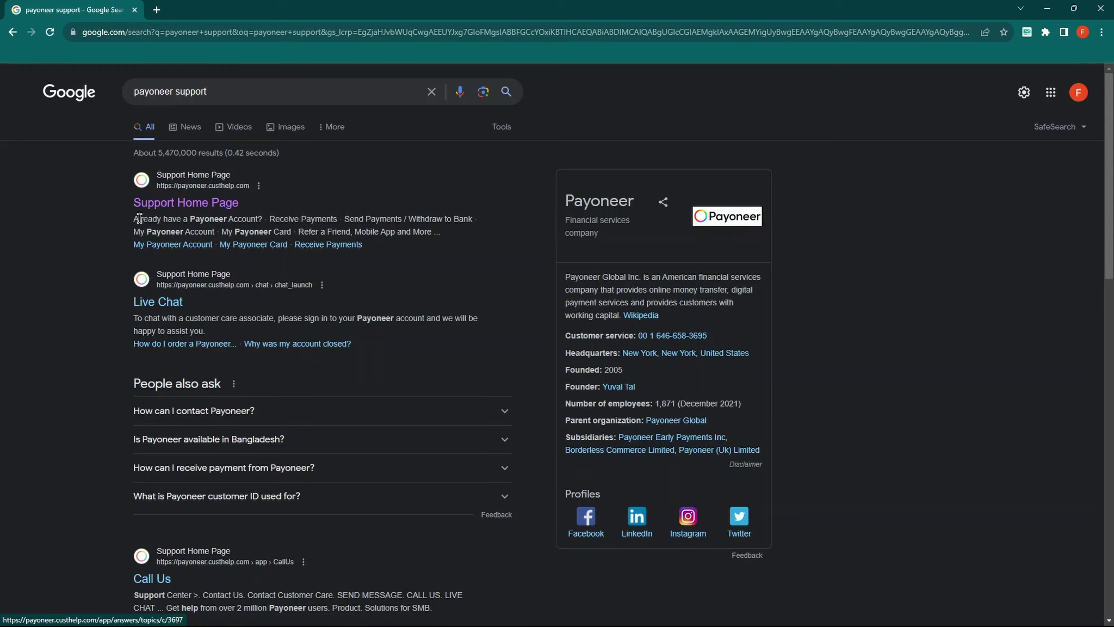
# - Open the Payoneer Support Home Page and search articles for 'I want to Delete my account'
pyautogui.click(228, 207)
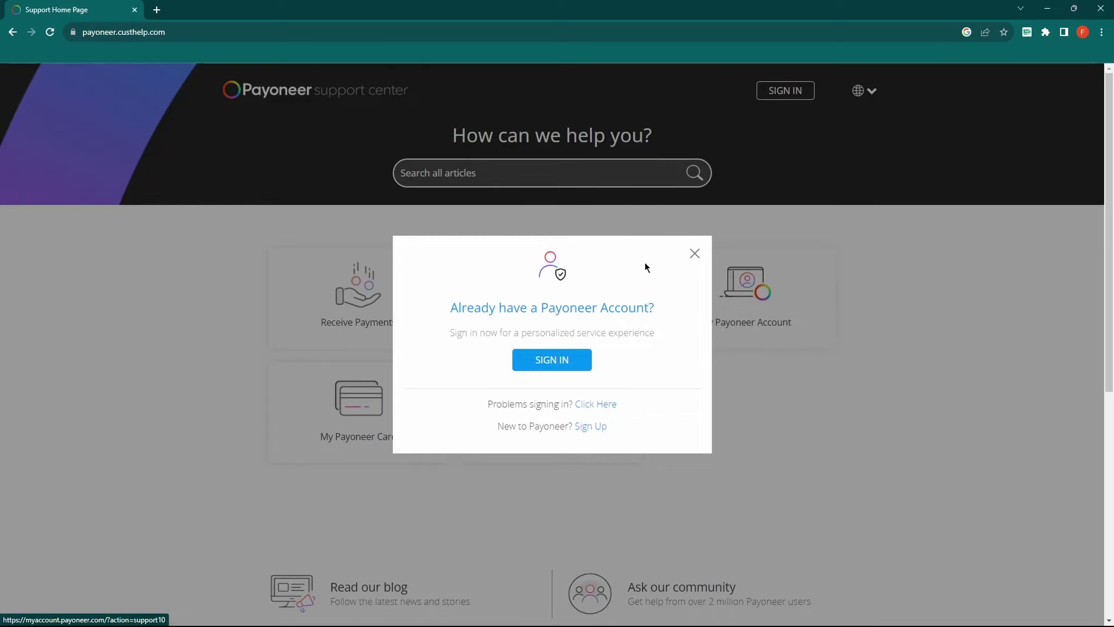
pyautogui.click(695, 253)
pyautogui.click(510, 173)
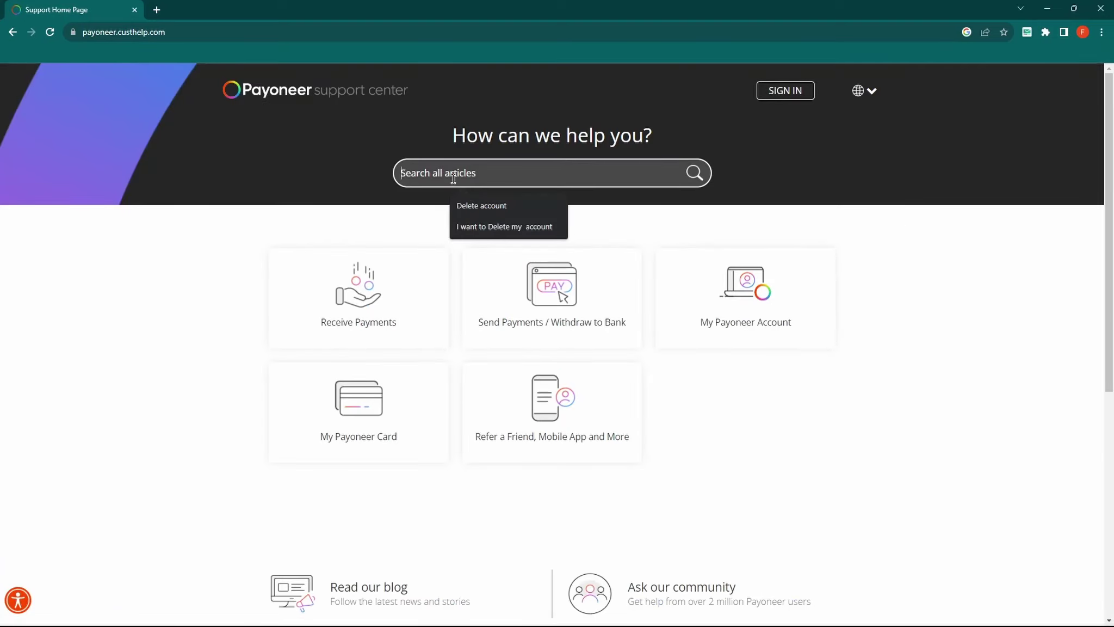
pyautogui.write('I want to')
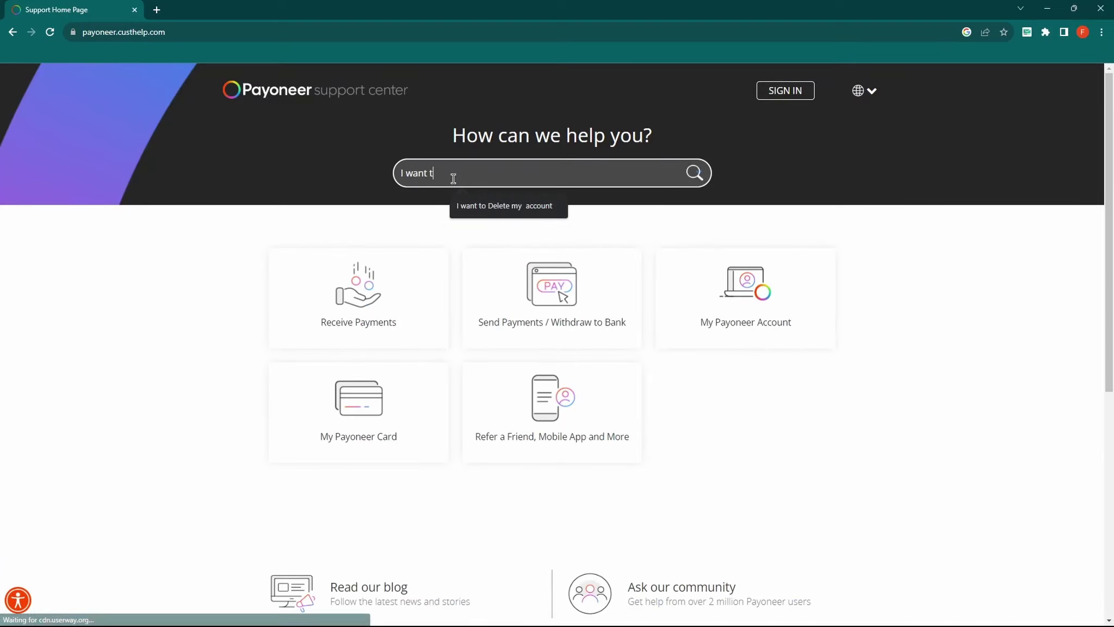
pyautogui.click(504, 206)
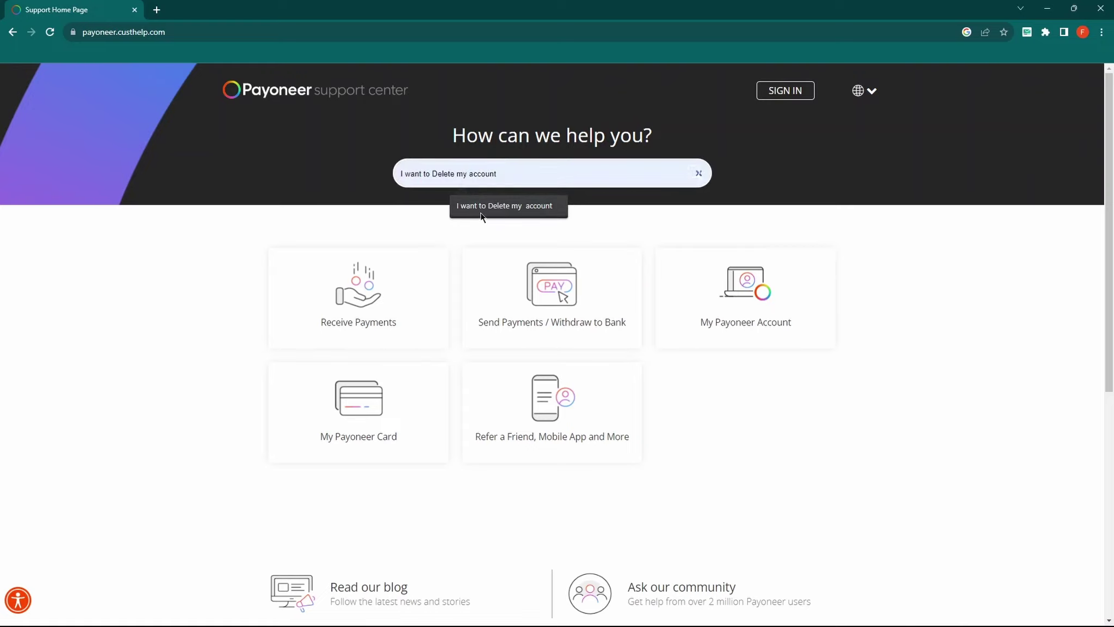
pyautogui.moveTo(536, 173); pyautogui.dragTo(360, 172)
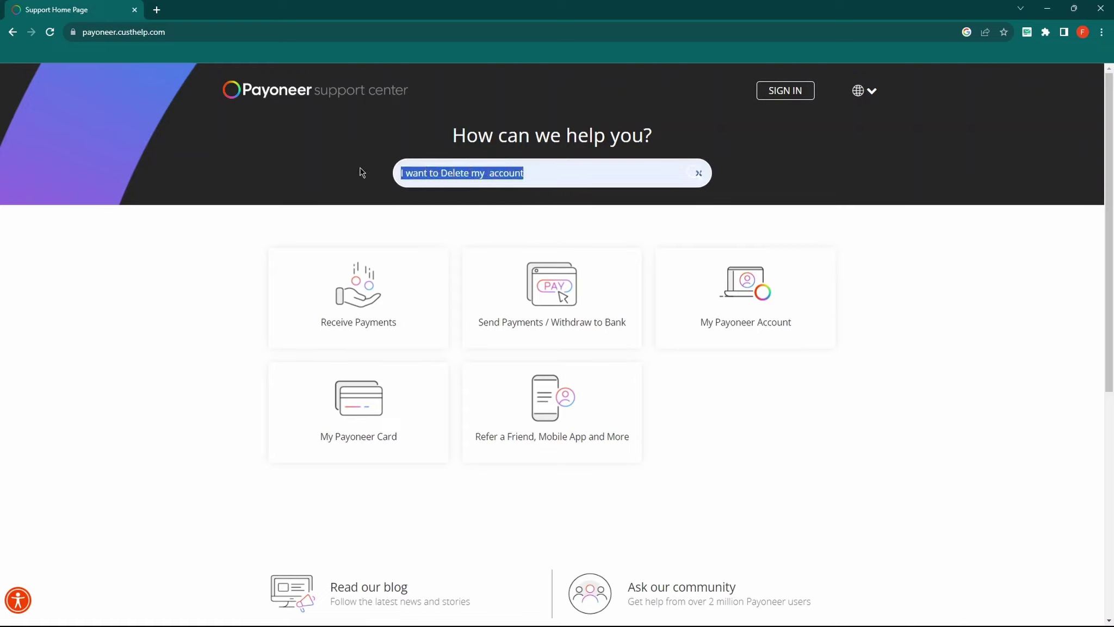
pyautogui.press('Return')
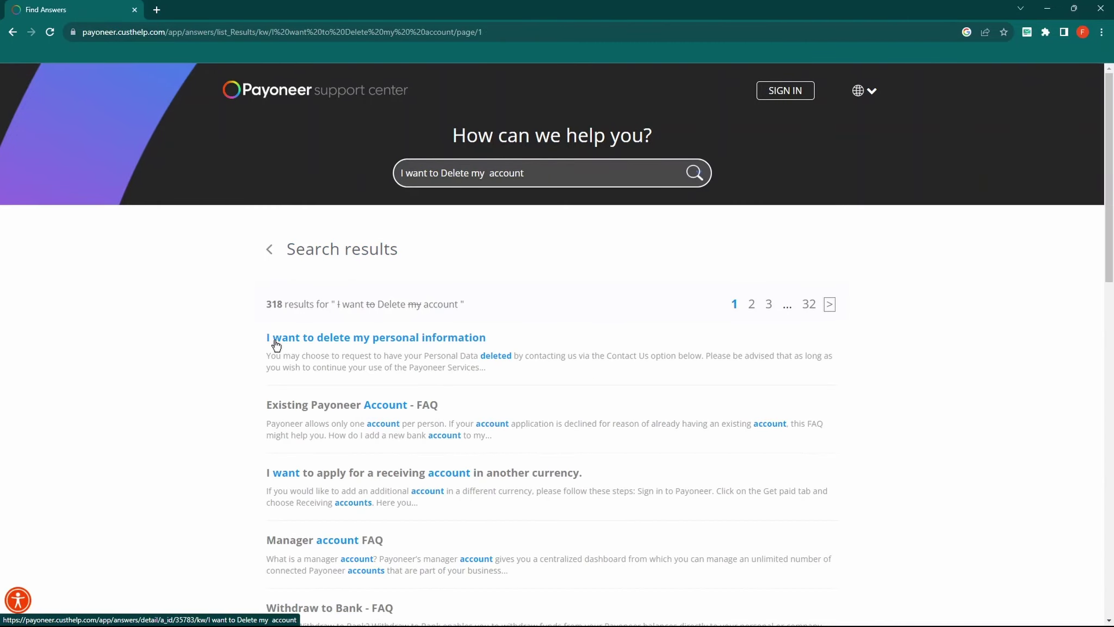
# - Open the 'I want to delete my personal information' article and its Contact Customer Care form
pyautogui.click(414, 338)
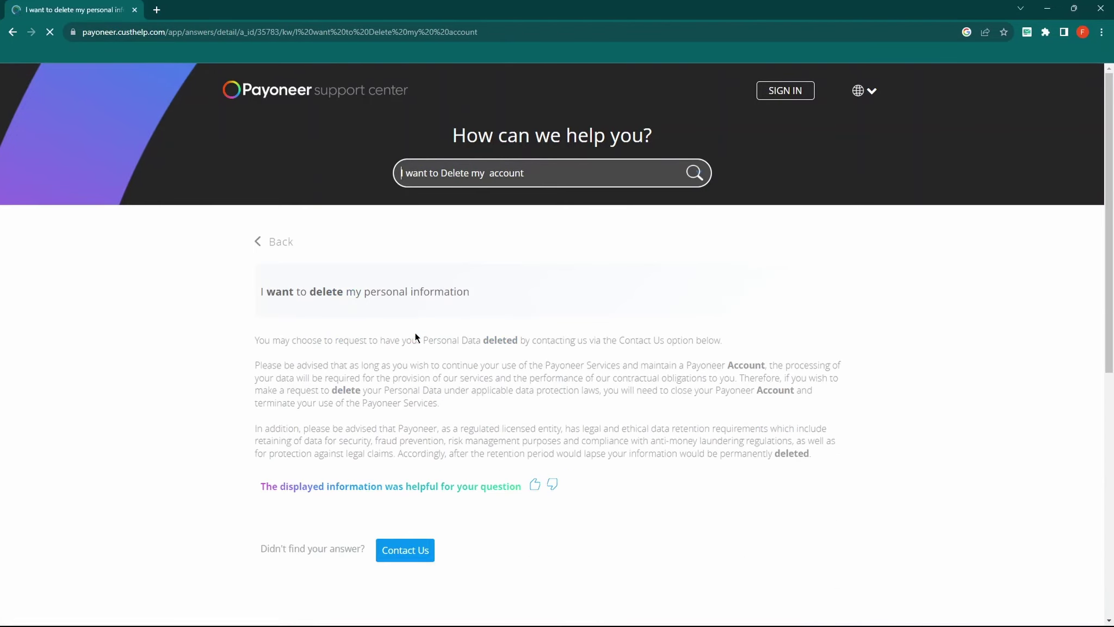
pyautogui.scroll(-2, 386, 409)
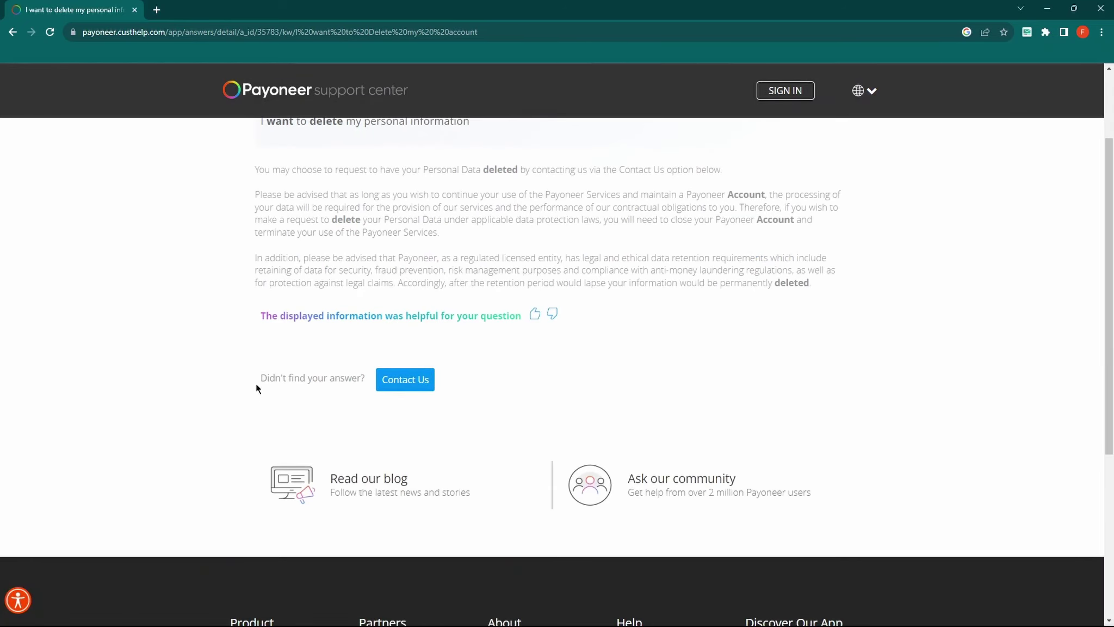
pyautogui.click(364, 388)
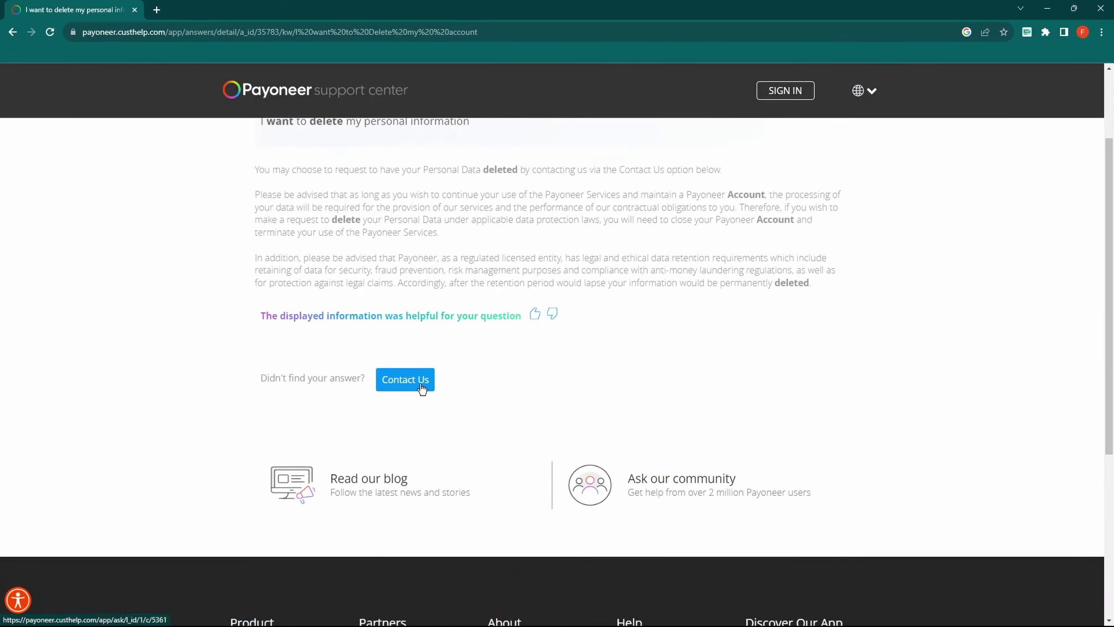
pyautogui.click(404, 378)
# - Enter the first name, autofill the saved email address, then enter the last name
pyautogui.moveTo(262, 244); pyautogui.dragTo(350, 252)
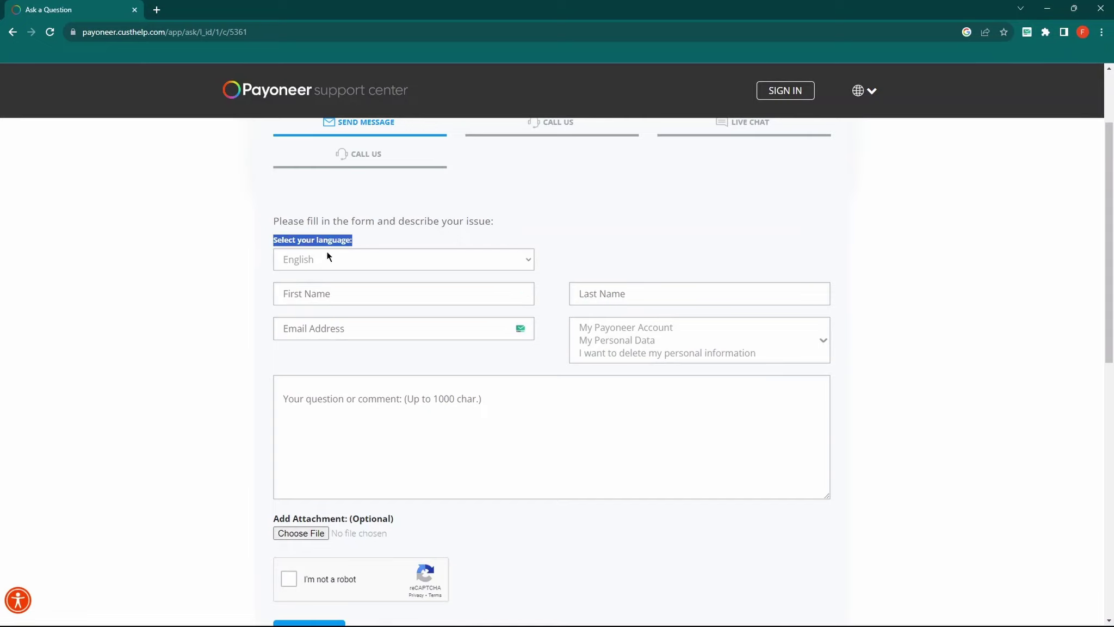
pyautogui.click(281, 293)
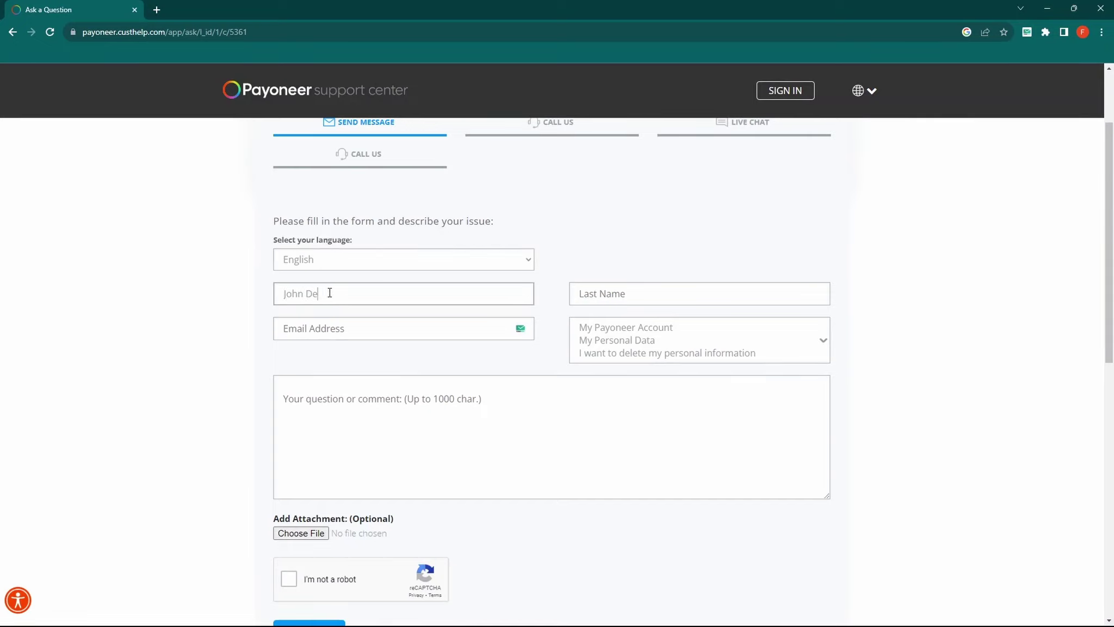
pyautogui.click(489, 328)
pyautogui.click(519, 330)
pyautogui.click(627, 295)
# - Type the account-deletion request, the account email line and a 'Thank You' sign-off
pyautogui.click(443, 415)
pyautogui.write('Hi d')
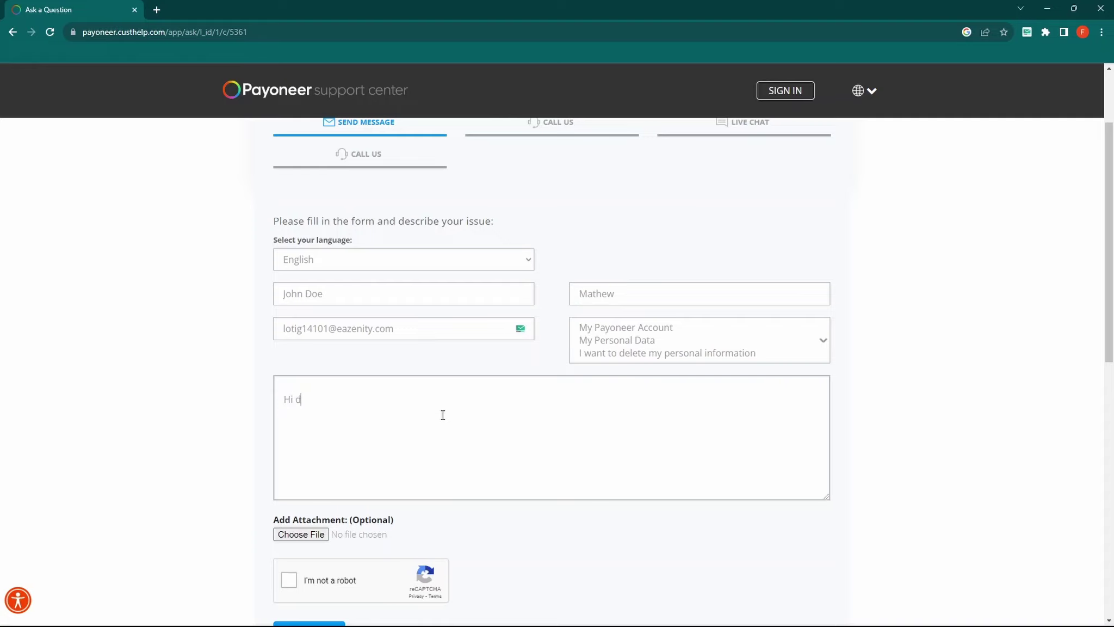
pyautogui.write('ear Payon')
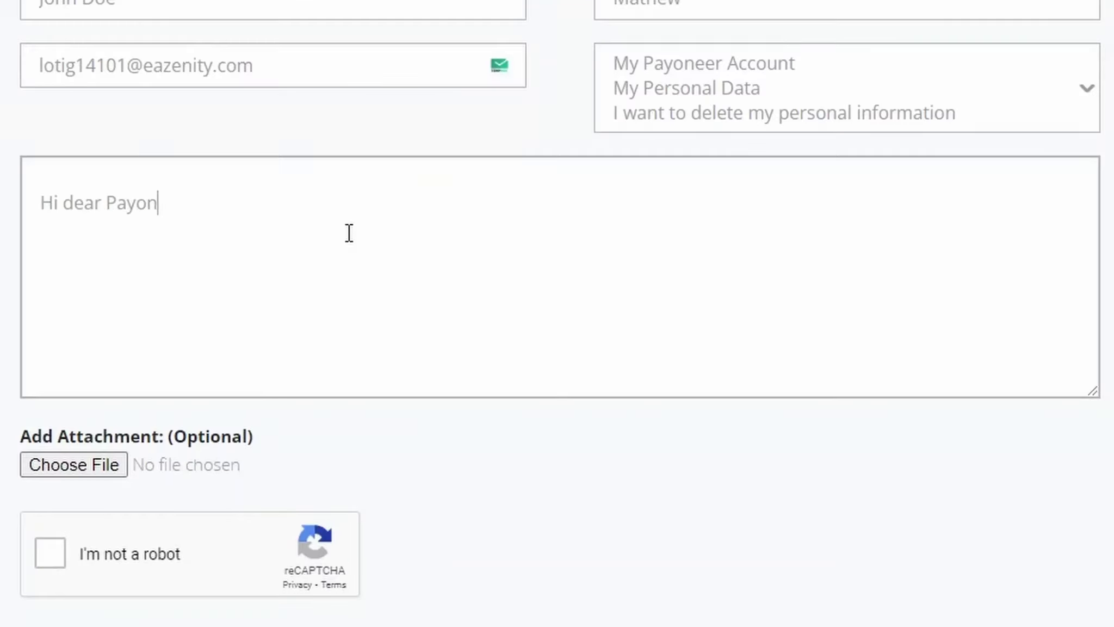
pyautogui.write('eer Support Team, I wanted to delete my pay')
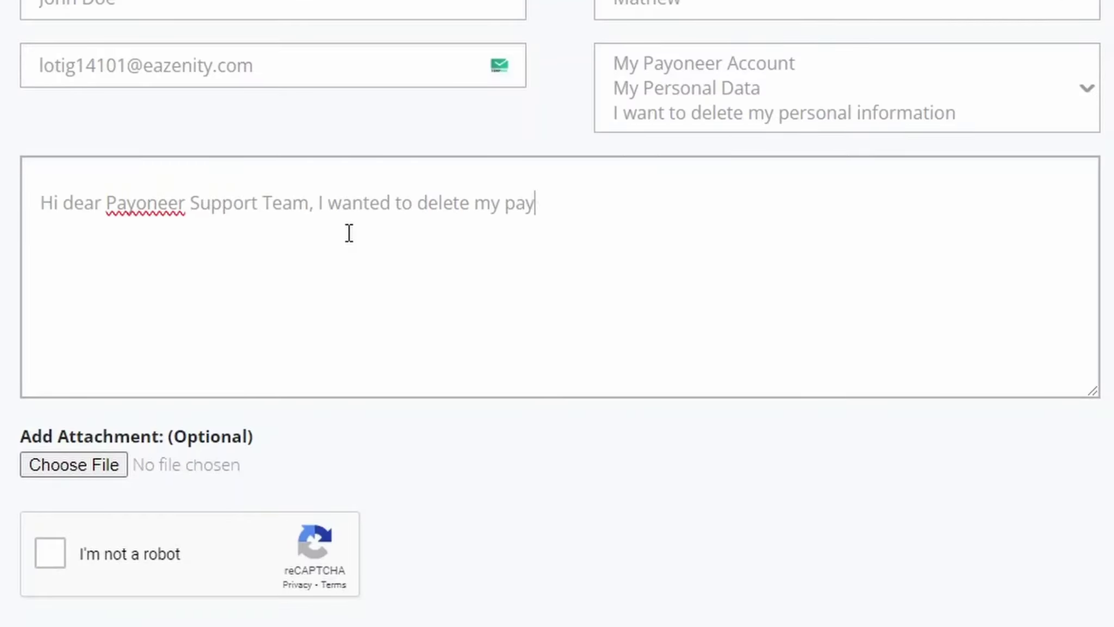
pyautogui.write('oneer account because of some reason, and I have alread')
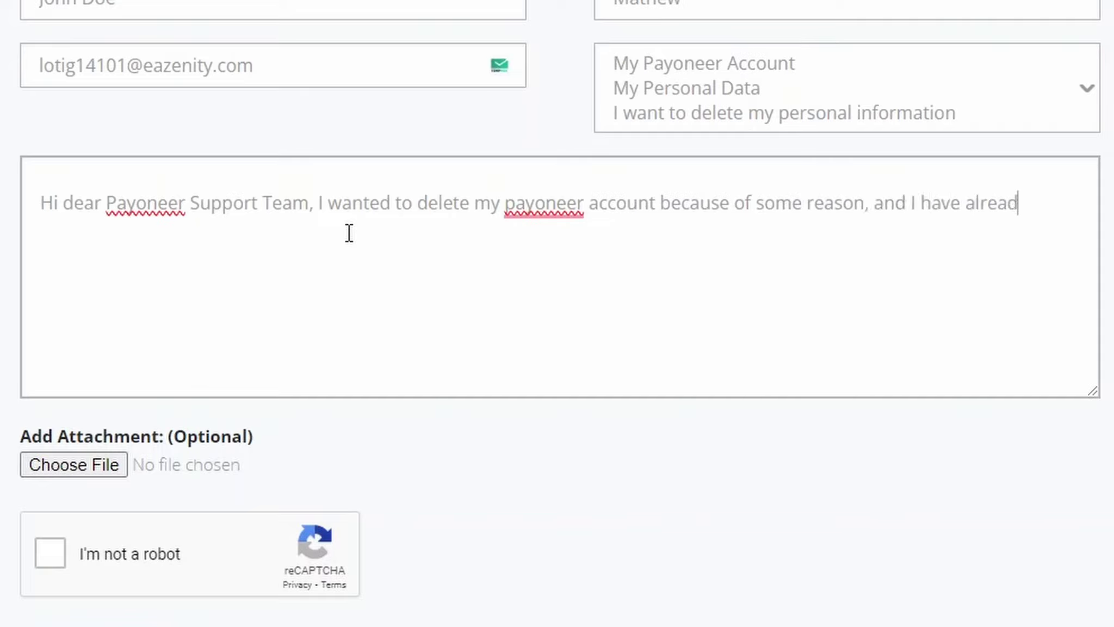
pyautogui.write('y another account. So it will very he')
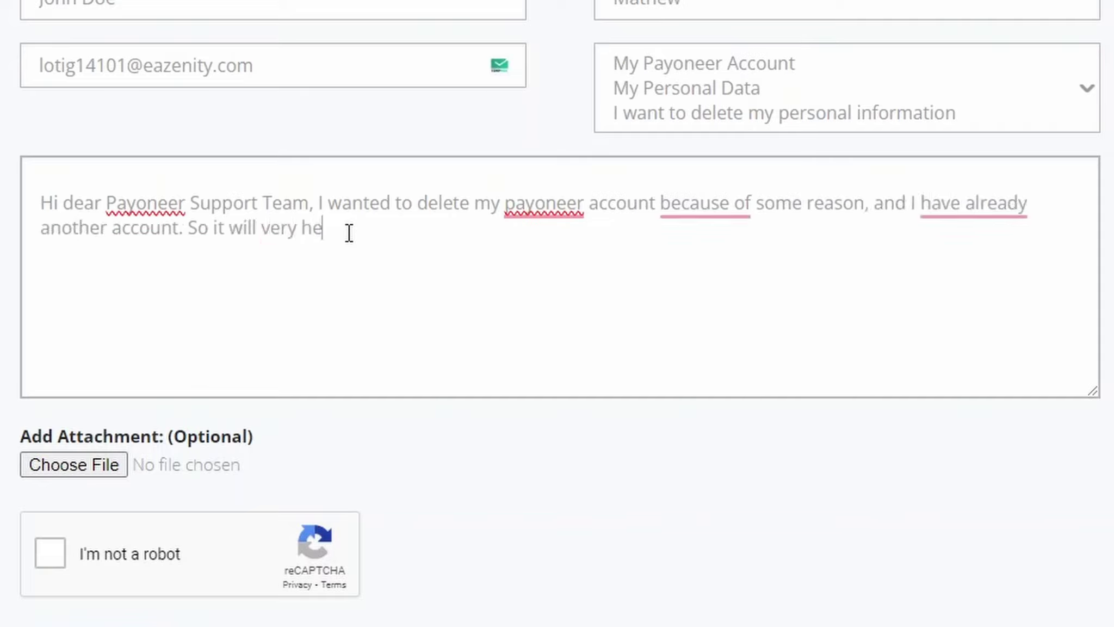
pyautogui.write('lpful if you can delete my account.')
pyautogui.press('Return')
pyautogui.write('My account details')
pyautogui.press('Return')
pyautogui.press('Return')
pyautogui.press('Return')
pyautogui.write('Thank You')
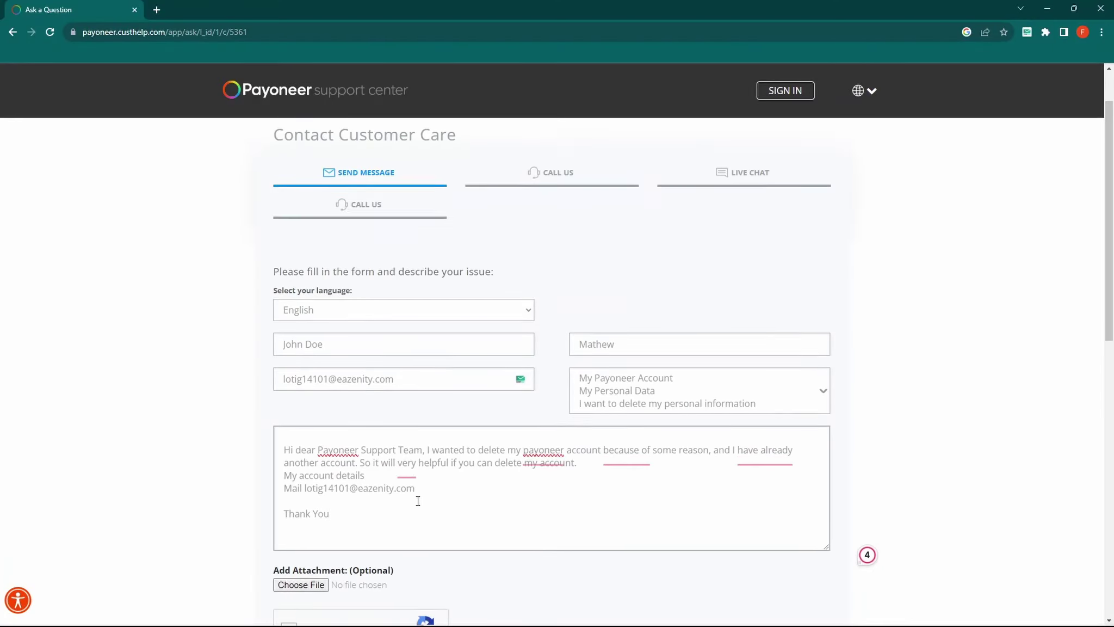
pyautogui.scroll(-2, 411, 501)
# - Tick the 'I'm not a robot' reCAPTCHA checkbox and submit the form
pyautogui.click(289, 520)
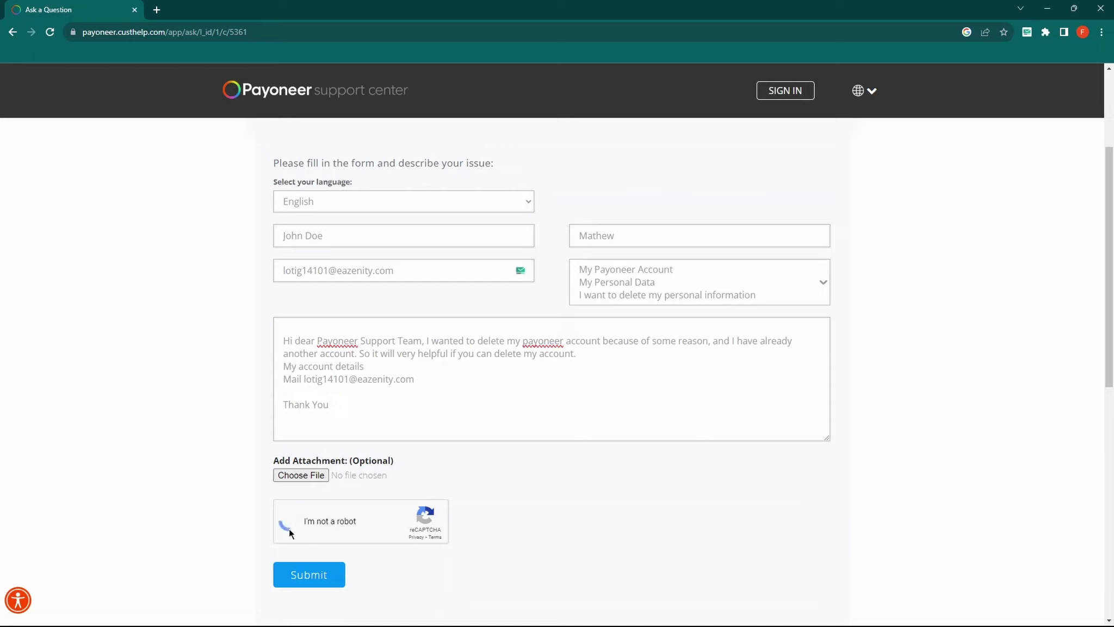
pyautogui.click(308, 574)
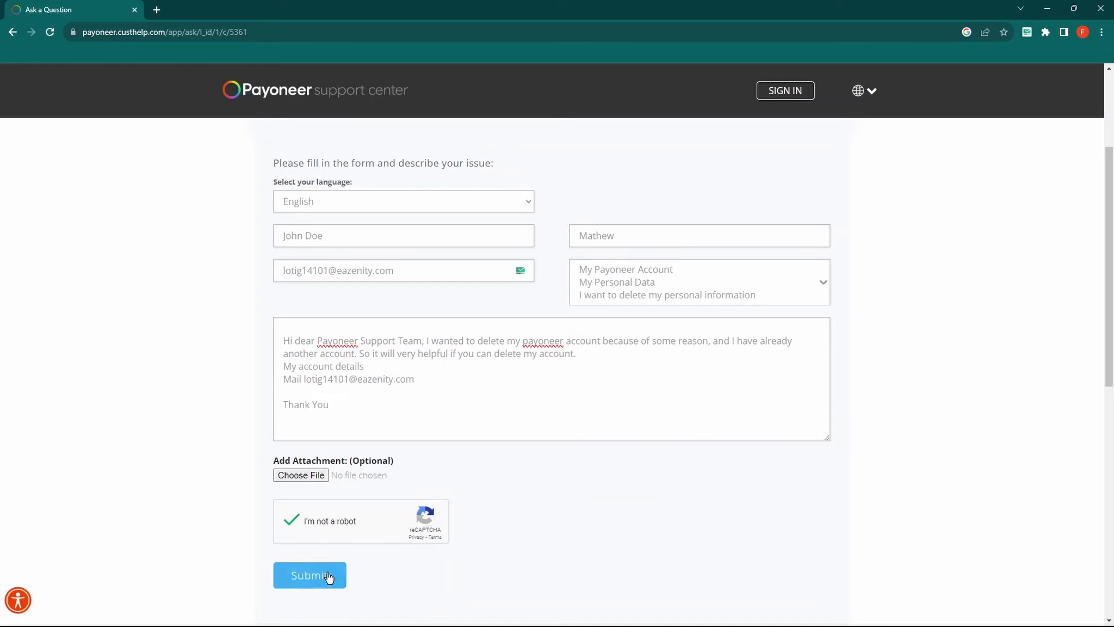